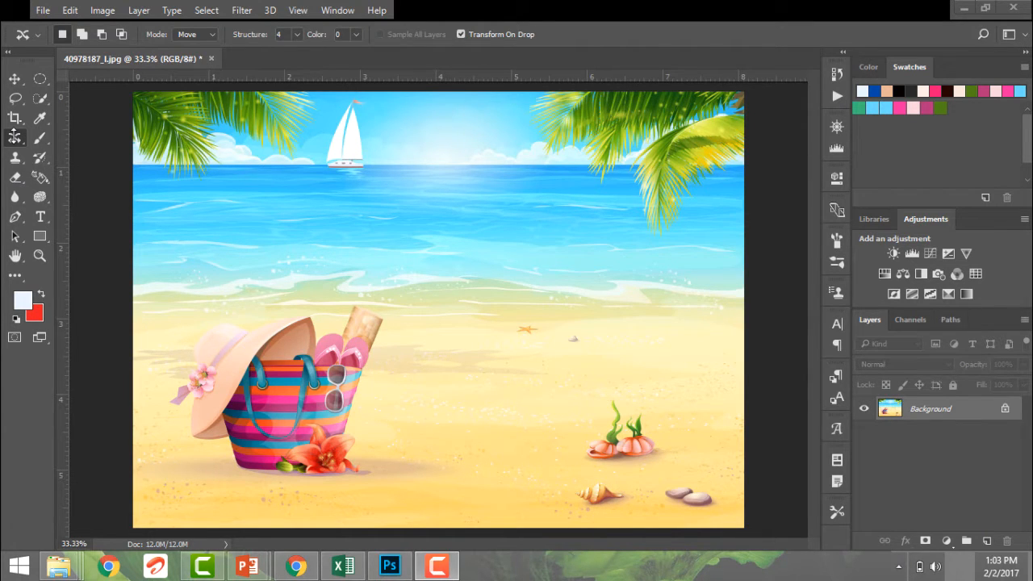
- Draw a freehand selection around the beach bag, hat and flower using the Content-Aware Move Tool
click(14, 135)
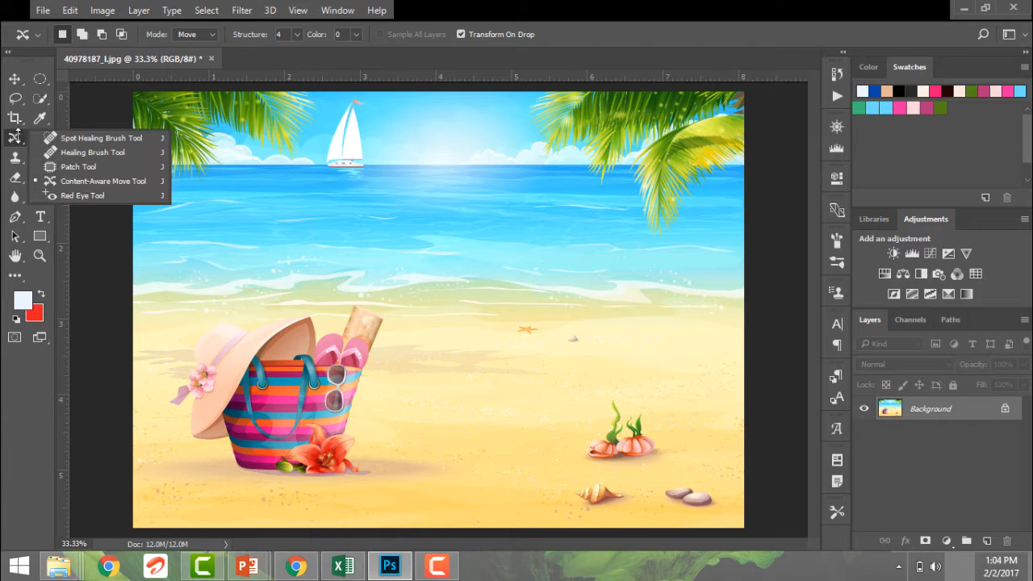
click(71, 181)
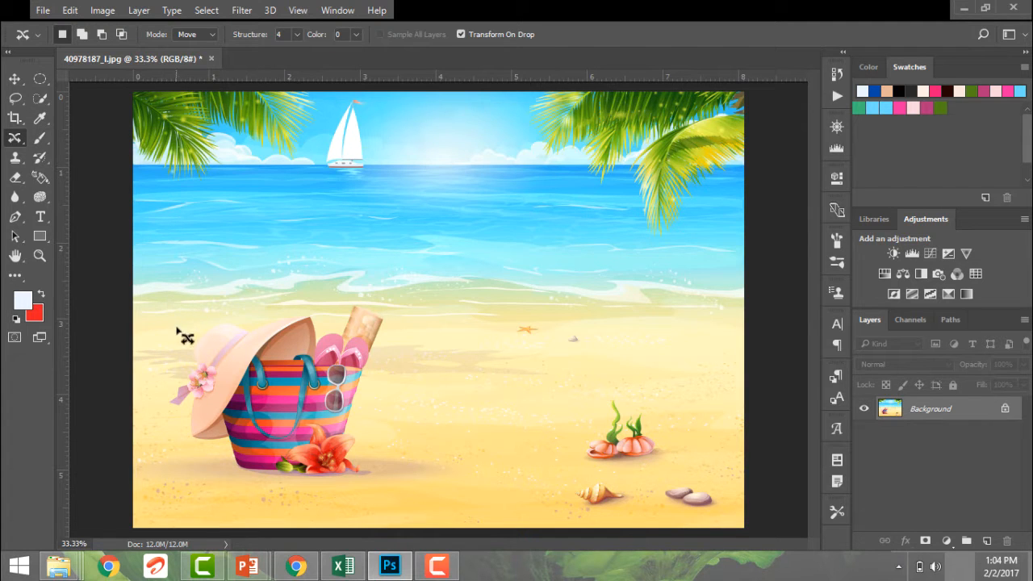
mouse_move(180, 347)
mouse_down()
mouse_move(237, 304)
mouse_move(392, 302)
mouse_move(401, 357)
mouse_move(377, 478)
mouse_move(335, 497)
mouse_move(197, 466)
mouse_move(153, 385)
mouse_move(180, 350)
mouse_up()
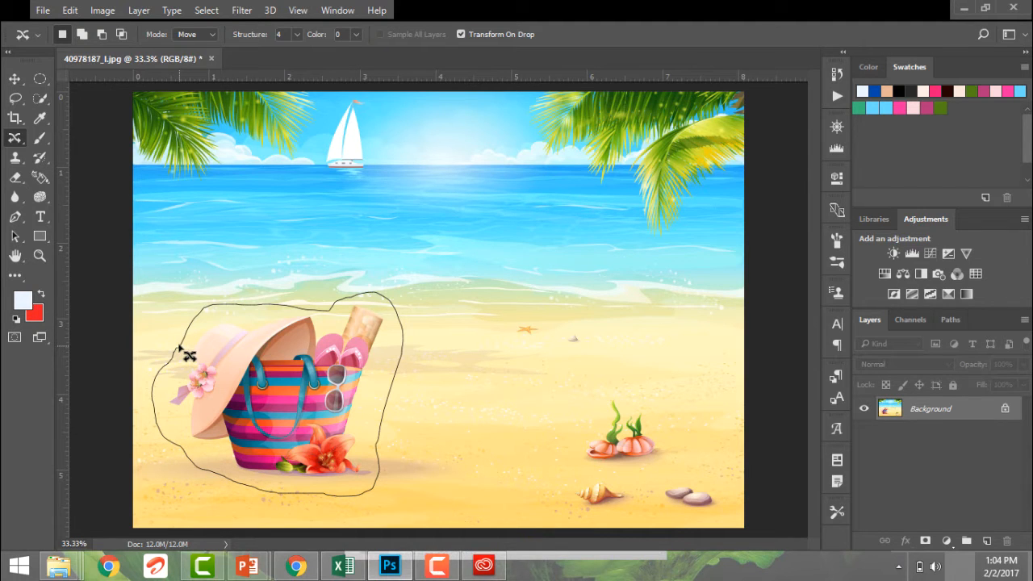
drag(181, 348, 180, 348)
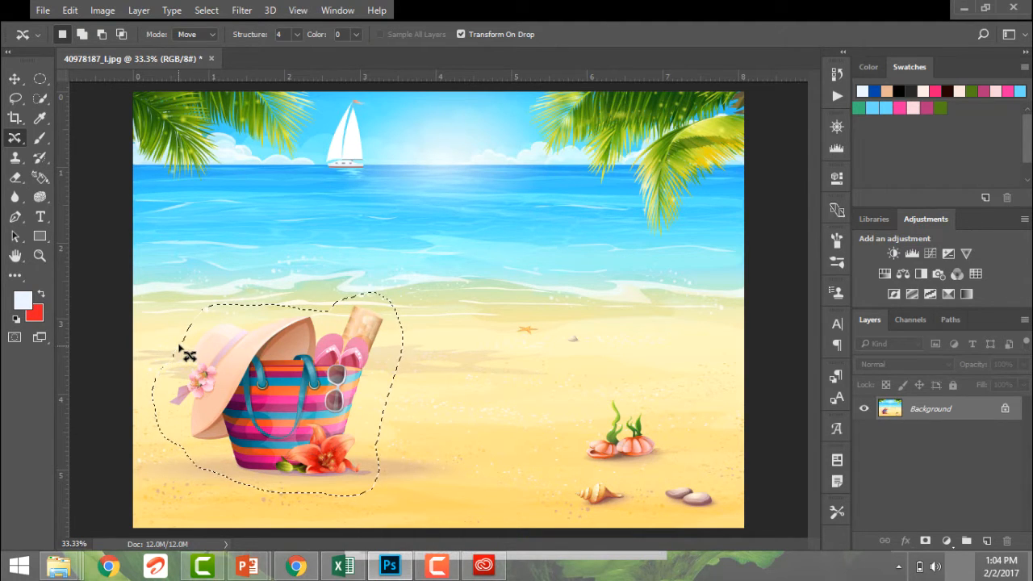
- Move the selected beach bag to the right side of the beach with Content-Aware Move and clear the selection
drag(277, 392, 626, 335)
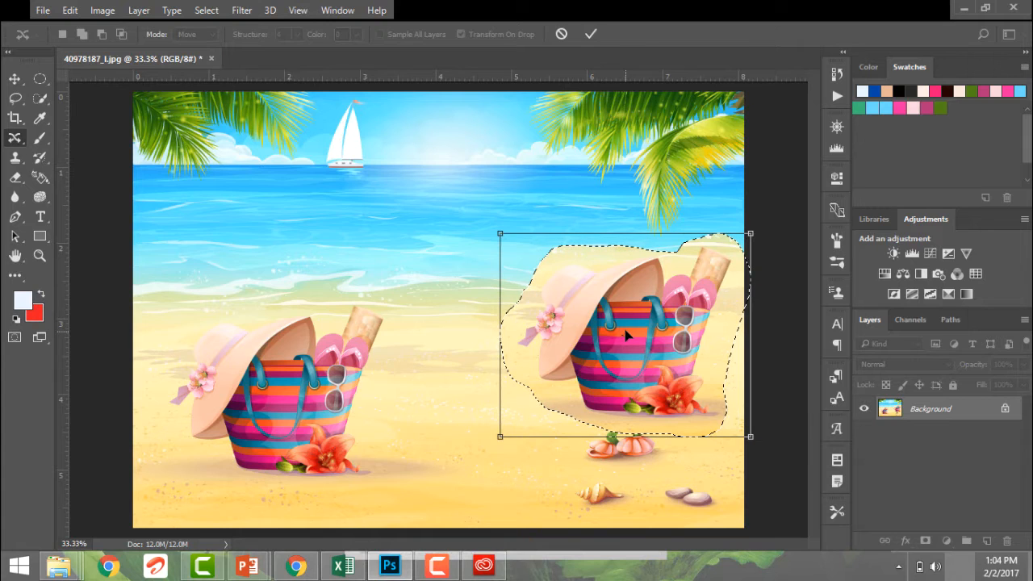
key(Return)
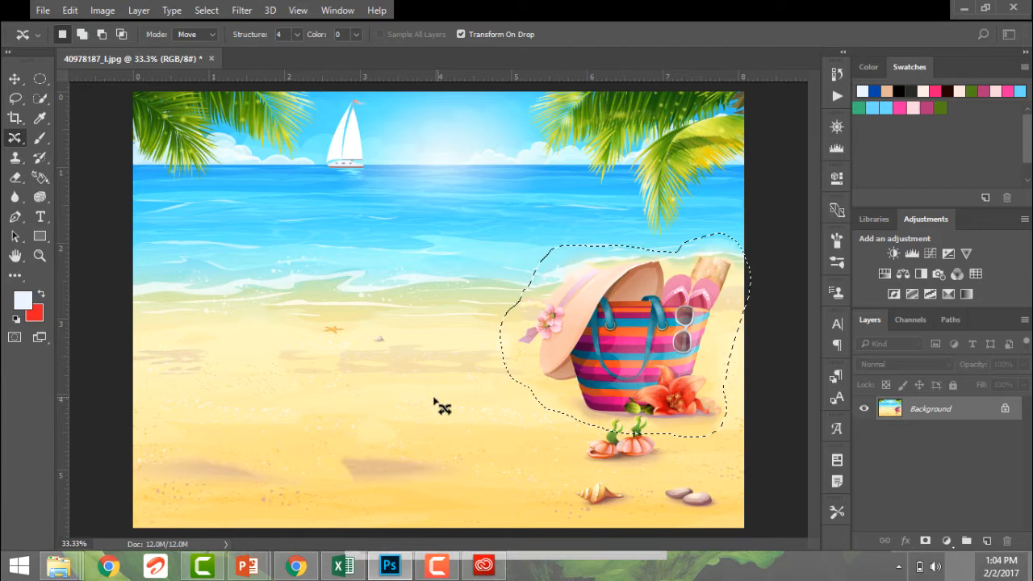
key(ctrl+d)
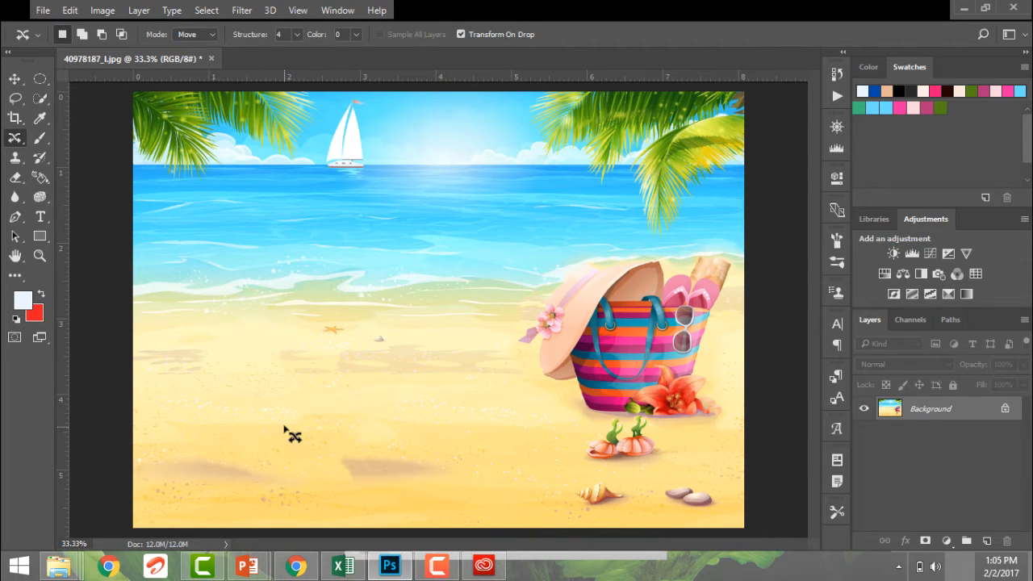
- Move a patch of plain sand over the leftover shadow at the lower left of the beach and deselect it
mouse_move(284, 428)
mouse_down()
mouse_move(232, 404)
mouse_move(265, 368)
mouse_move(368, 416)
mouse_move(293, 442)
mouse_move(267, 423)
mouse_move(187, 479)
mouse_up()
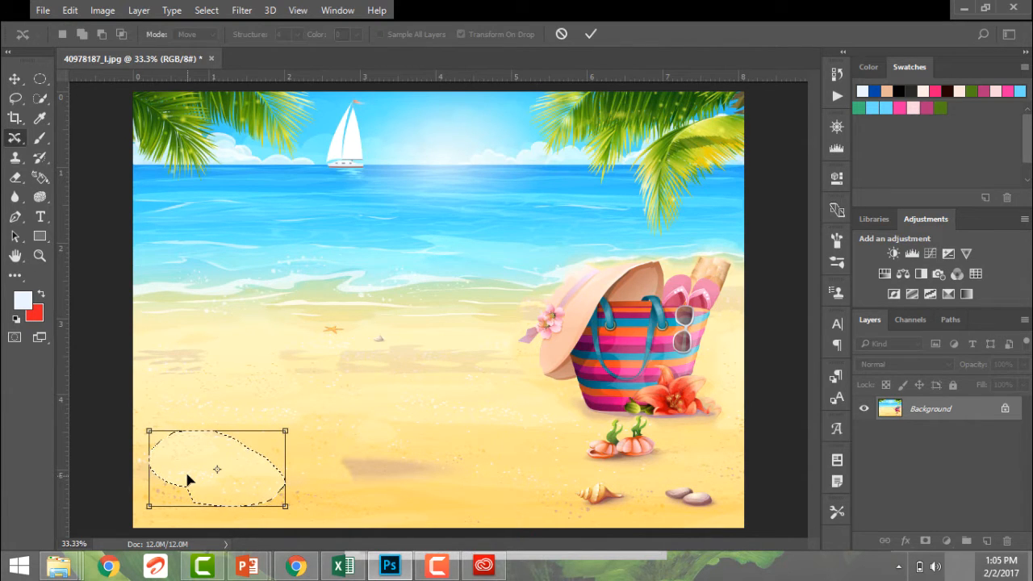
key(Return)
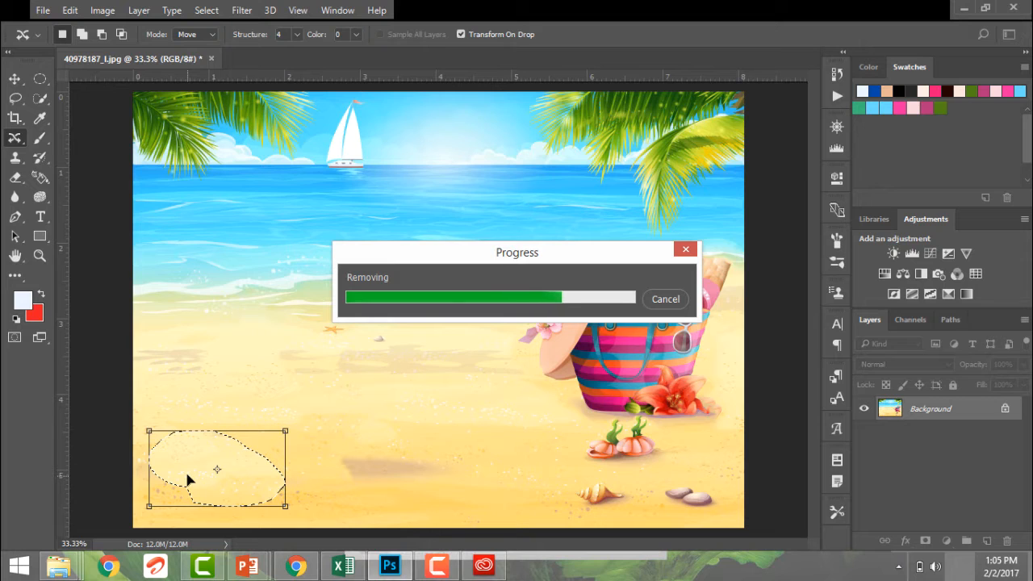
click(339, 401)
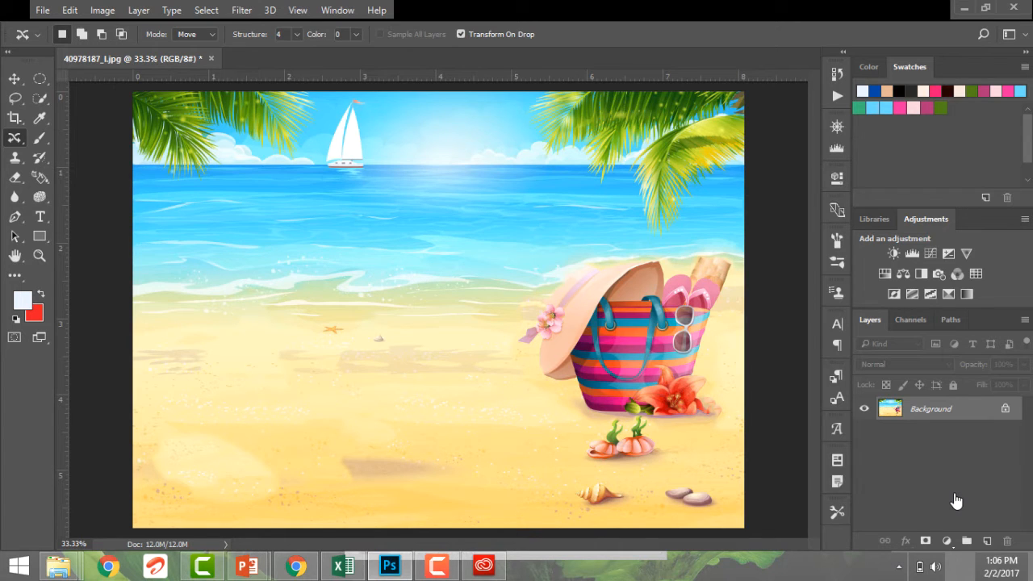
- Undo the sand patch and the bag move, stepping back to the selection around the bag in its original place
key(ctrl+alt+z)
key(ctrl+alt+z)
key(ctrl+alt+z)
key(ctrl+alt+z)
key(ctrl+alt+z)
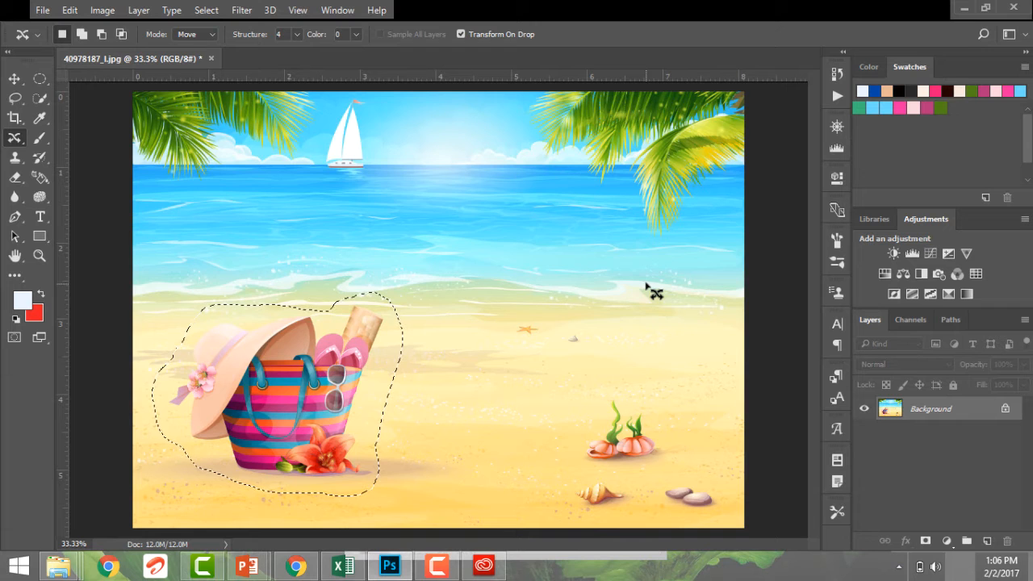
- Remove the selected beach bag with a Content-Aware fill and clear the selection
click(70, 10)
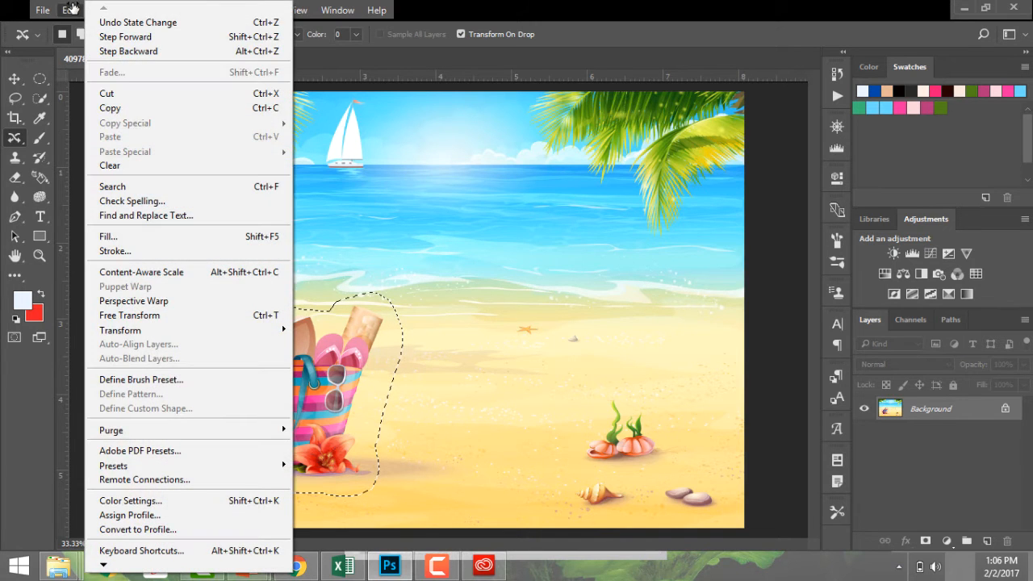
click(173, 237)
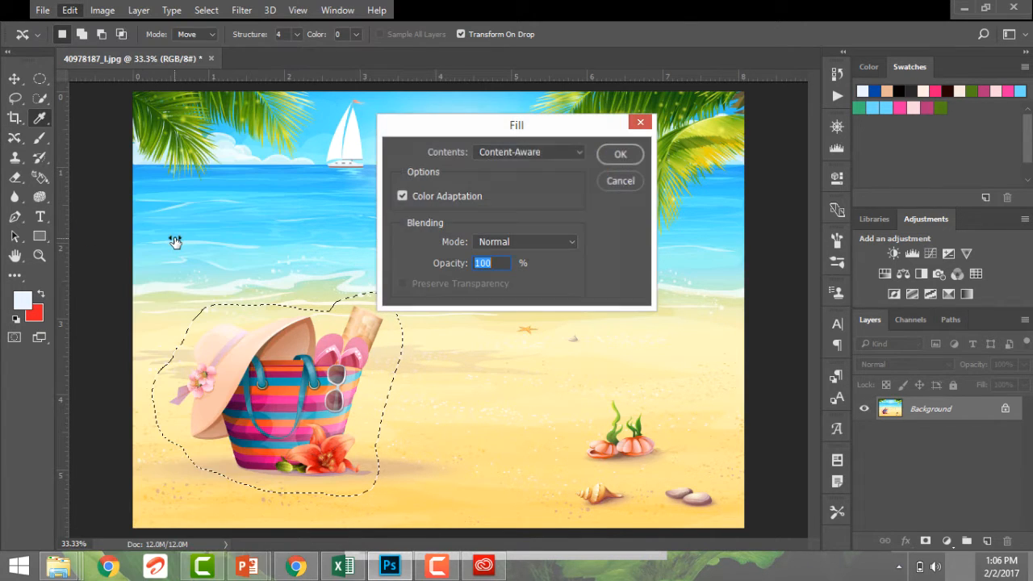
click(546, 152)
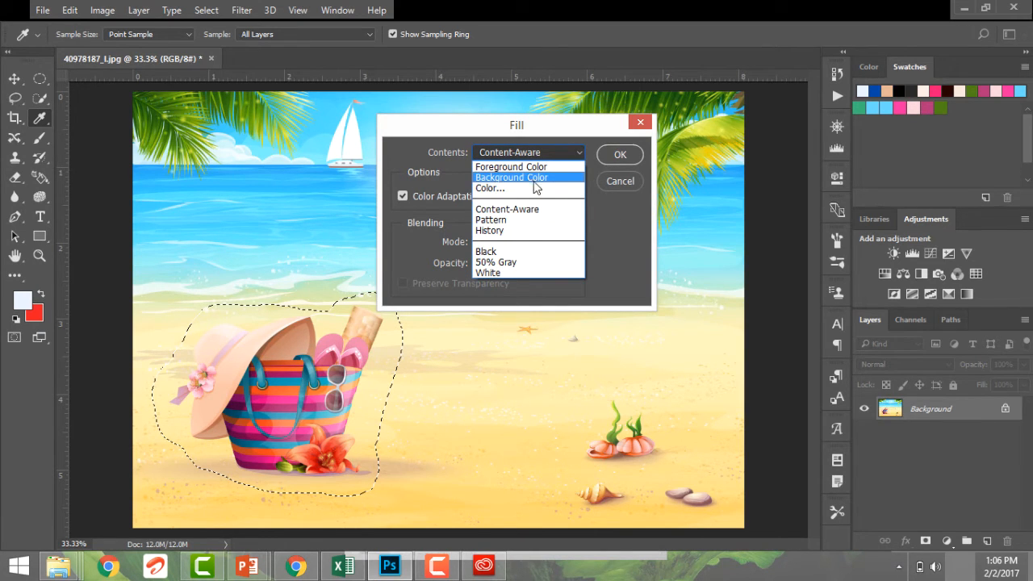
click(539, 210)
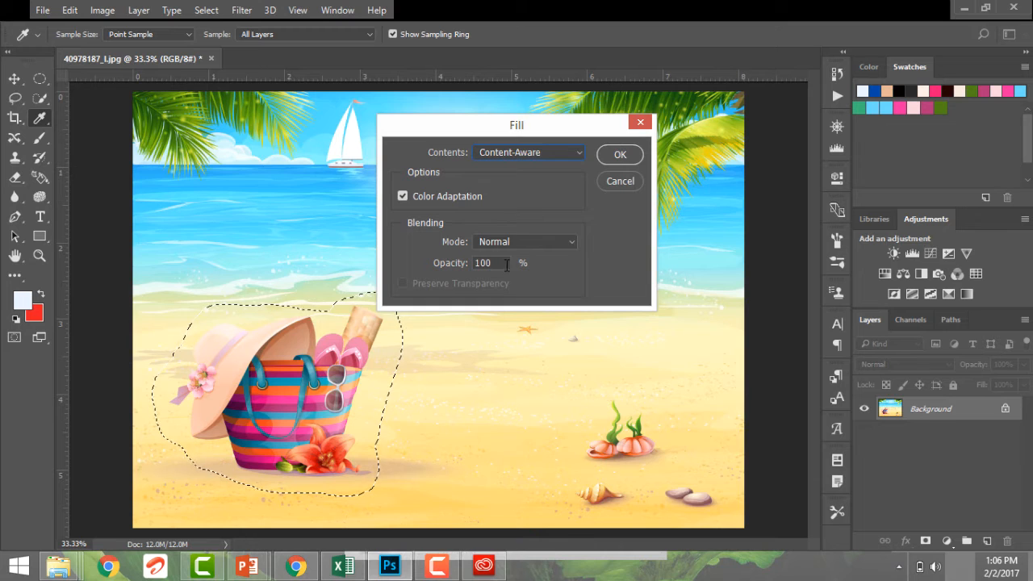
click(619, 155)
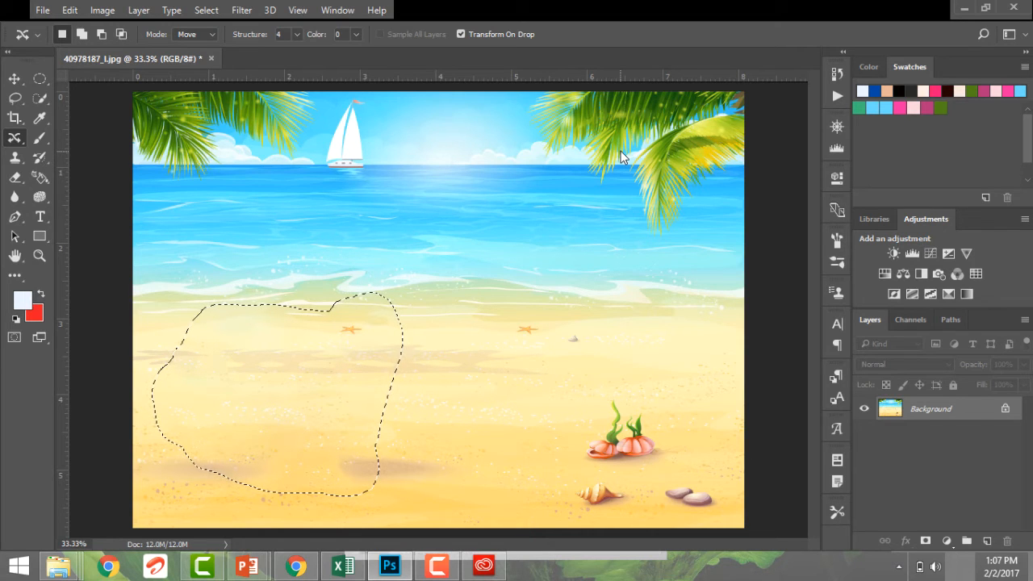
key(ctrl+d)
right_click(17, 138)
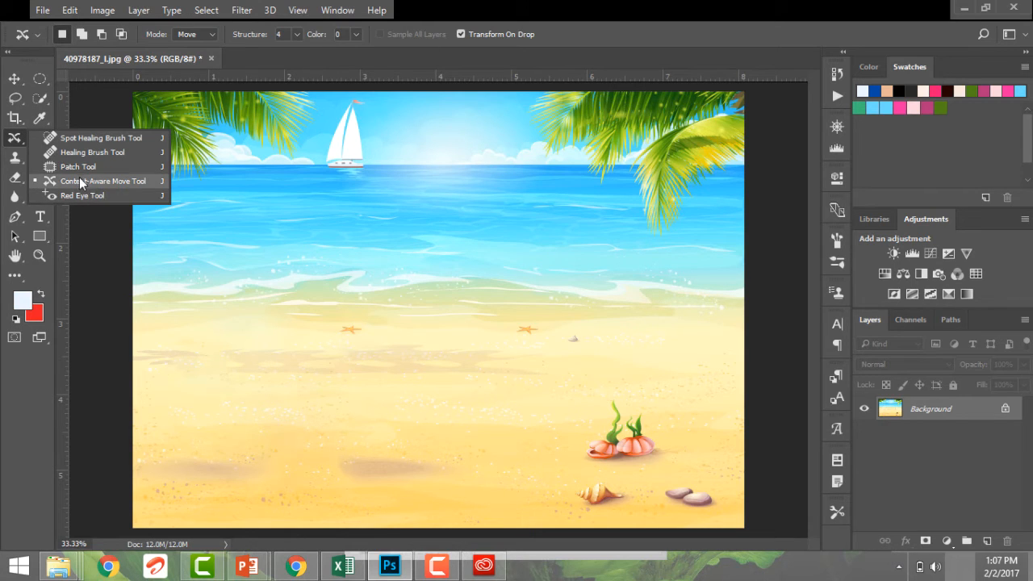
click(239, 322)
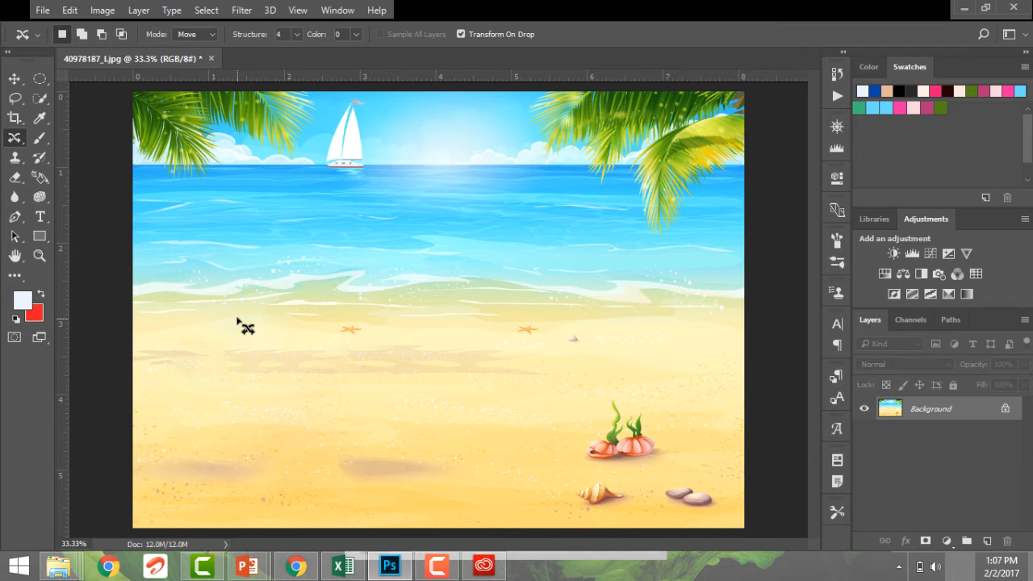
- Try the Fill command without a selection, filling the whole image with the foreground color, and undo that fill
click(71, 10)
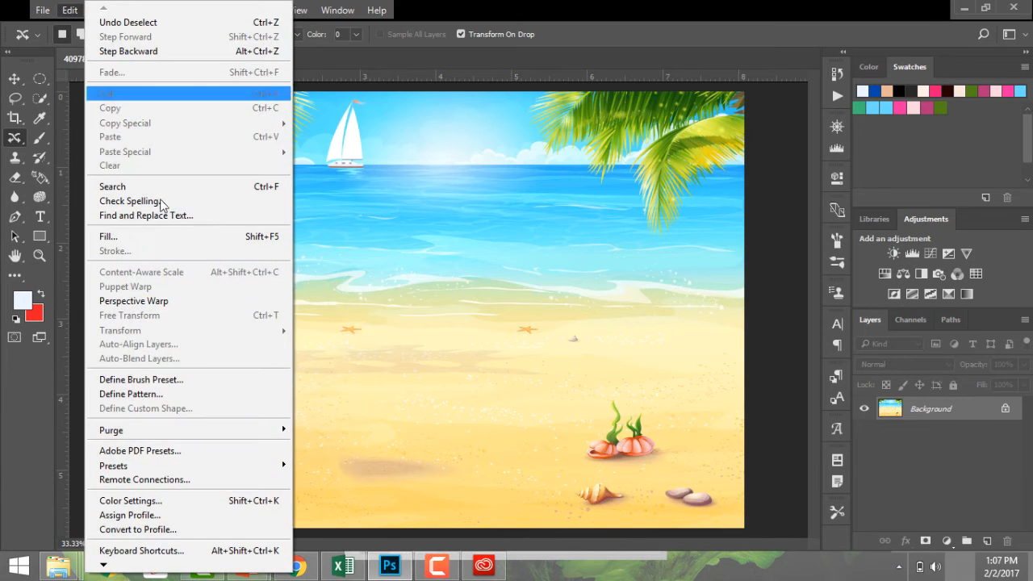
click(165, 236)
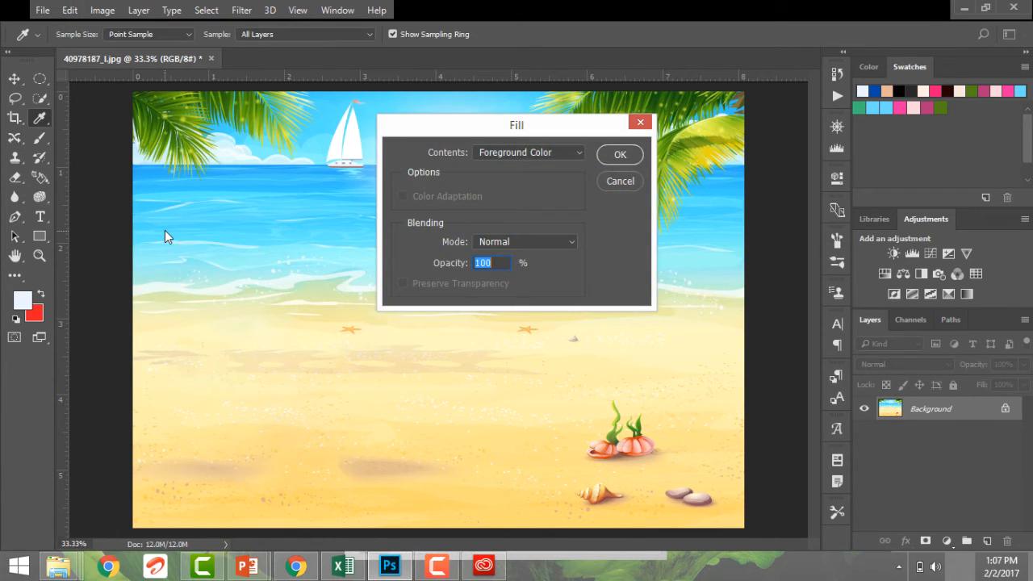
click(474, 156)
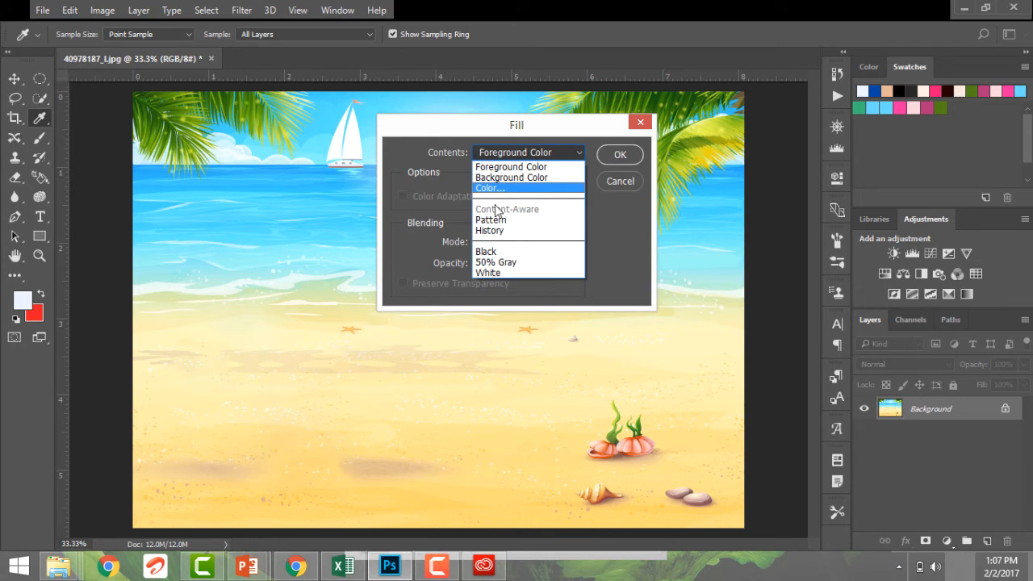
click(642, 150)
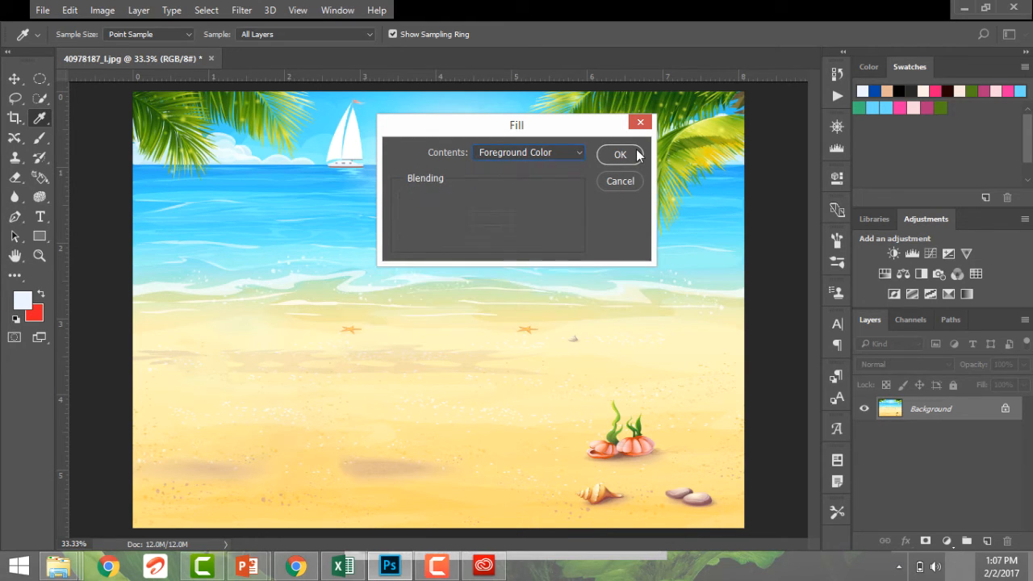
click(620, 154)
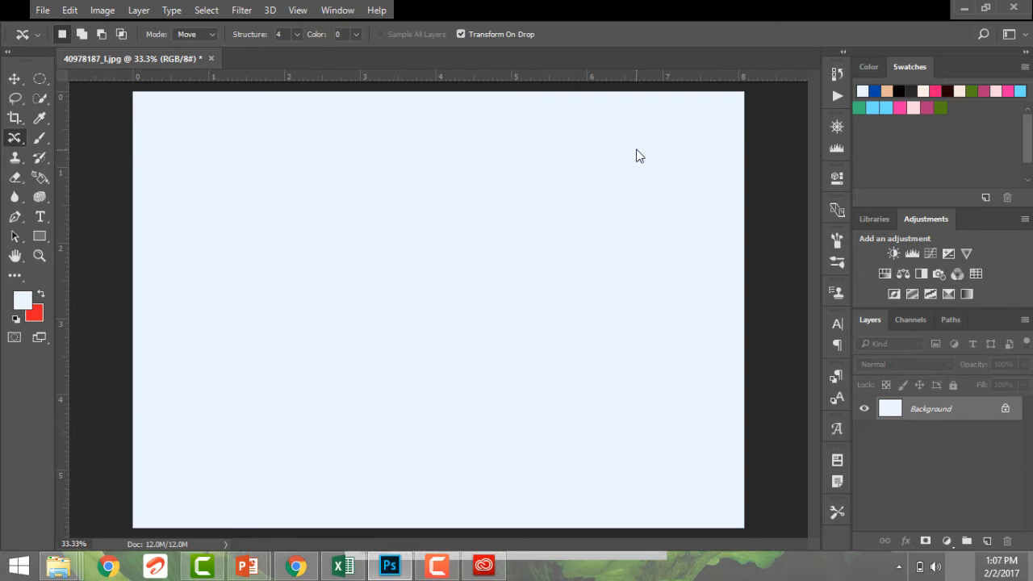
key(ctrl+z)
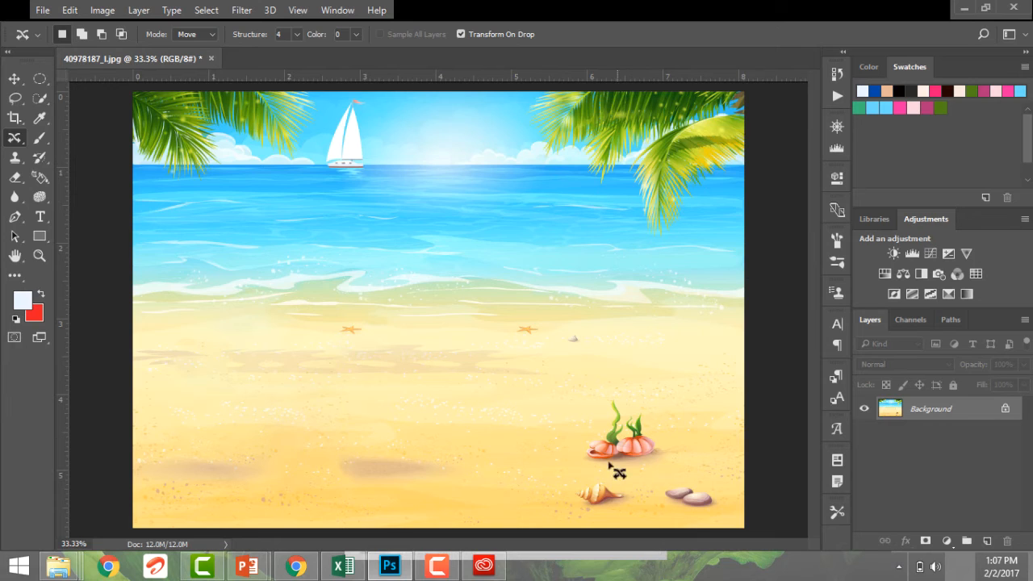
- Select the two shells with seaweed and move them to the middle of the sand with Content-Aware Move
mouse_move(617, 471)
mouse_down()
mouse_move(568, 420)
mouse_move(607, 397)
mouse_move(684, 431)
mouse_move(639, 462)
mouse_move(599, 469)
mouse_move(533, 403)
mouse_move(429, 402)
mouse_move(390, 419)
mouse_move(359, 404)
mouse_up()
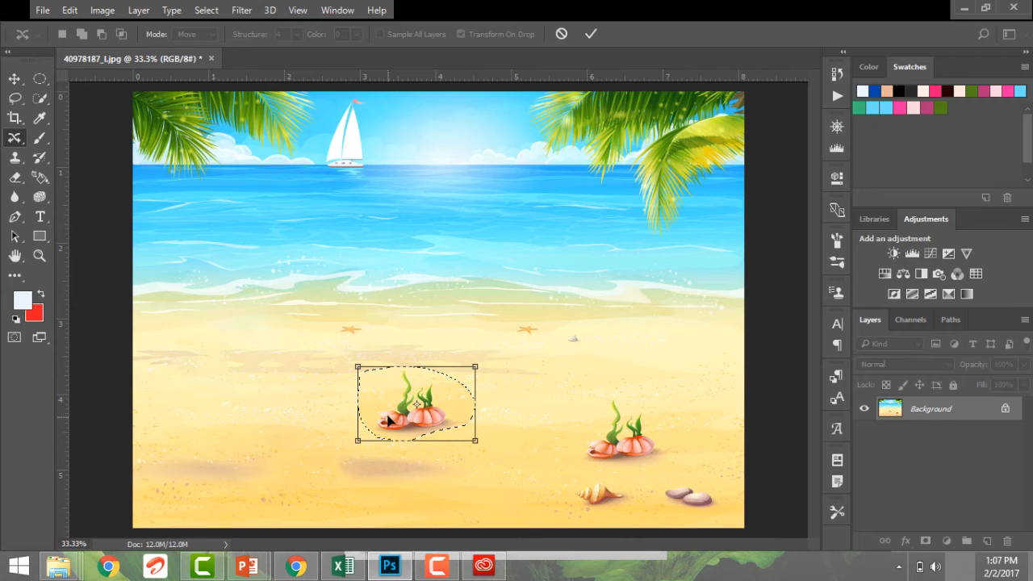
key(Return)
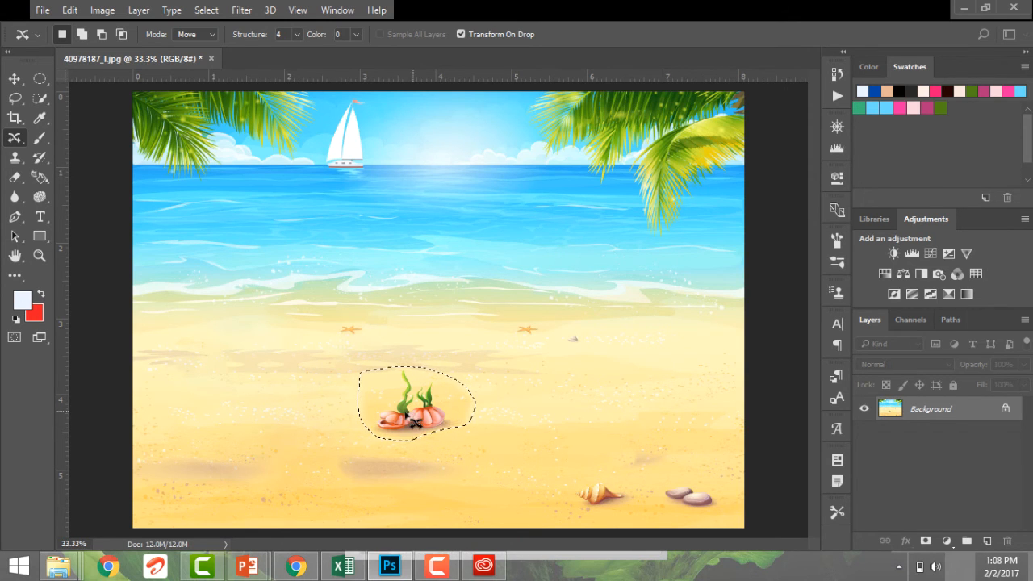
- Remove the selected shells and seaweed with a Content-Aware fill and clear the selection
click(70, 10)
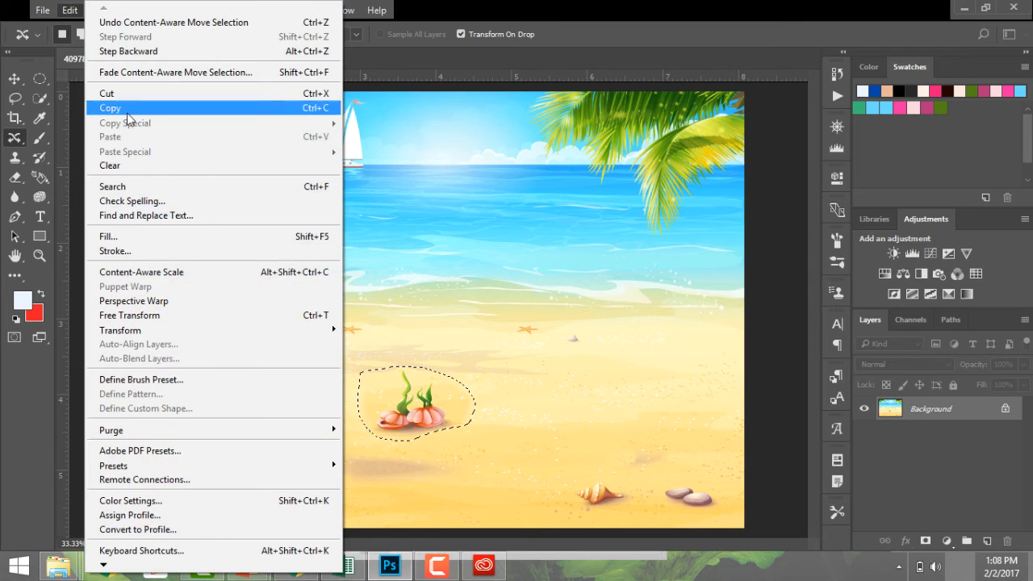
click(123, 234)
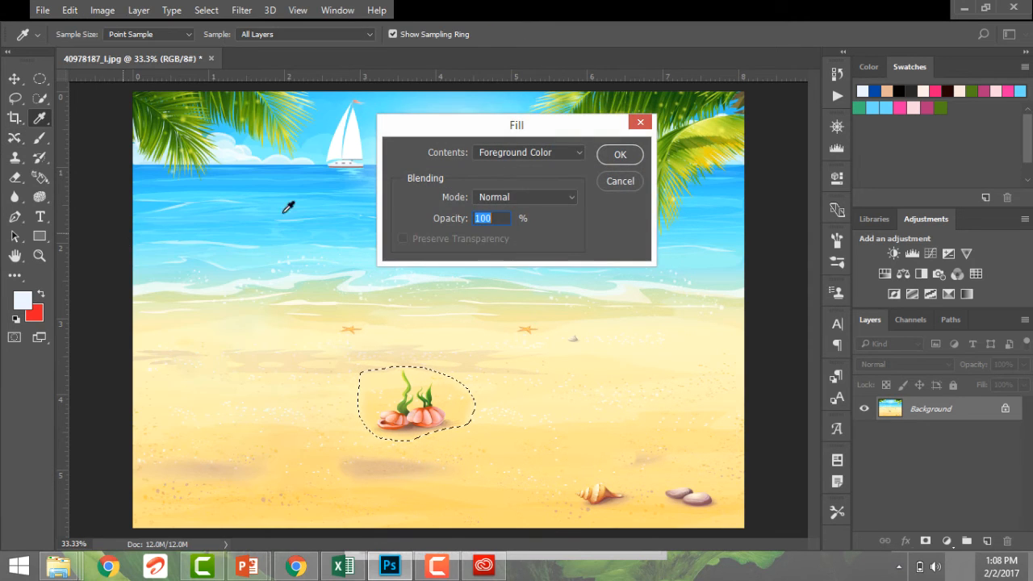
click(515, 156)
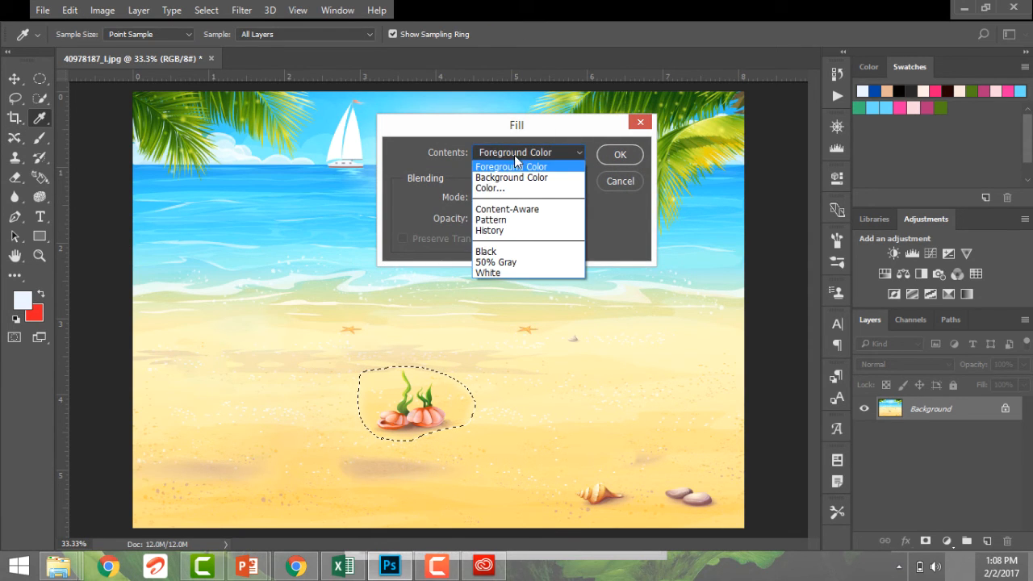
click(502, 206)
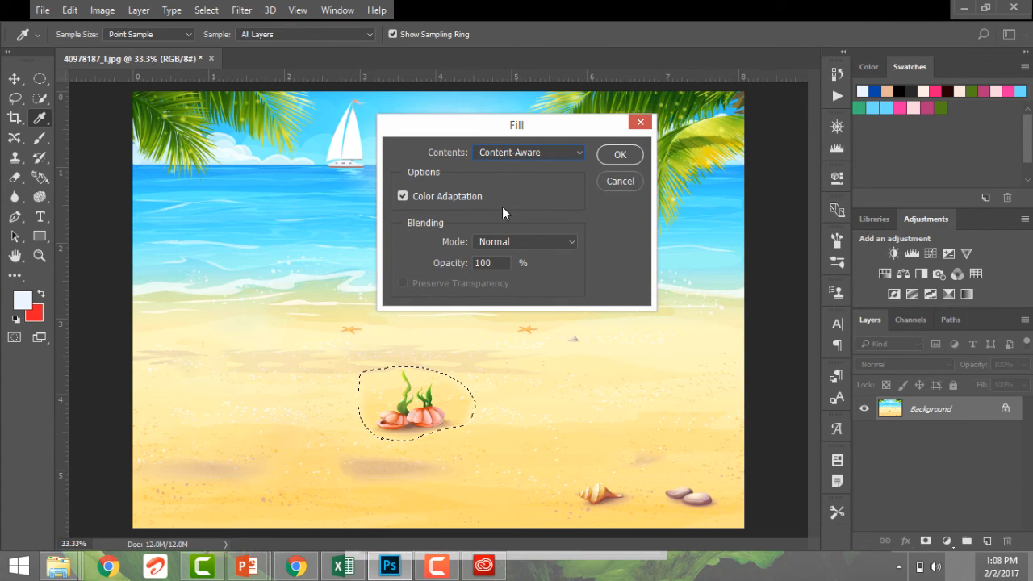
click(620, 157)
key(j)
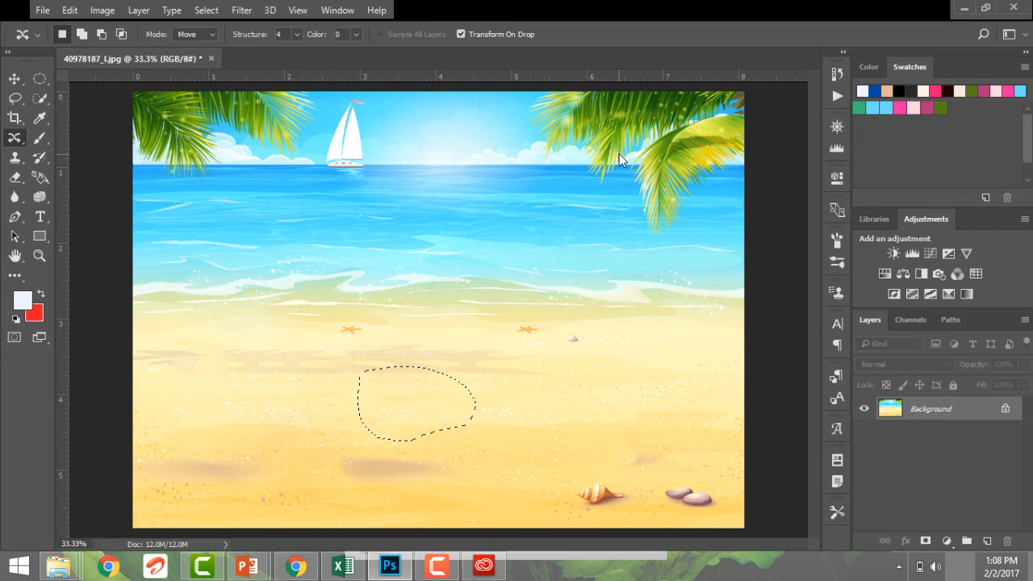
key(ctrl+d)
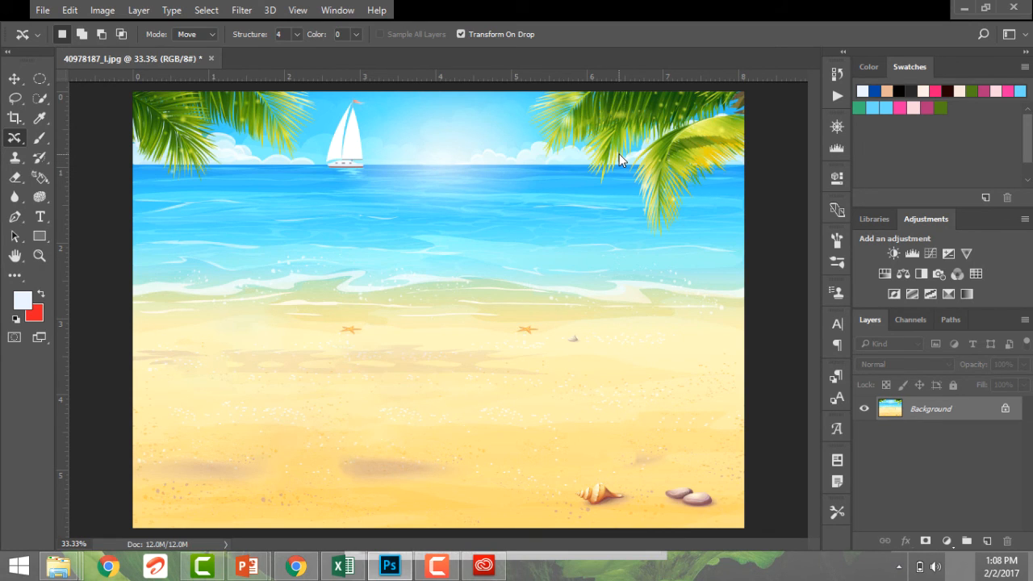